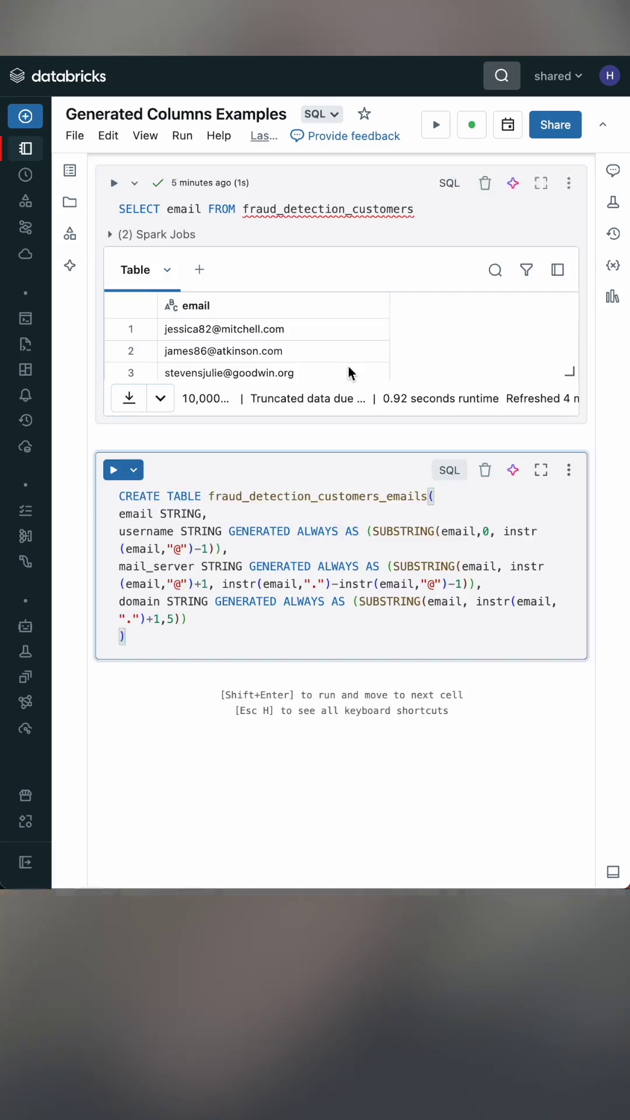
Change the statement to CREATE OR REPLACE fraud_detection_customers_emails and run it.
click(202, 496)
text(OR REPLACE)
scroll(242, 430, down, 1)
key(shift+Return)
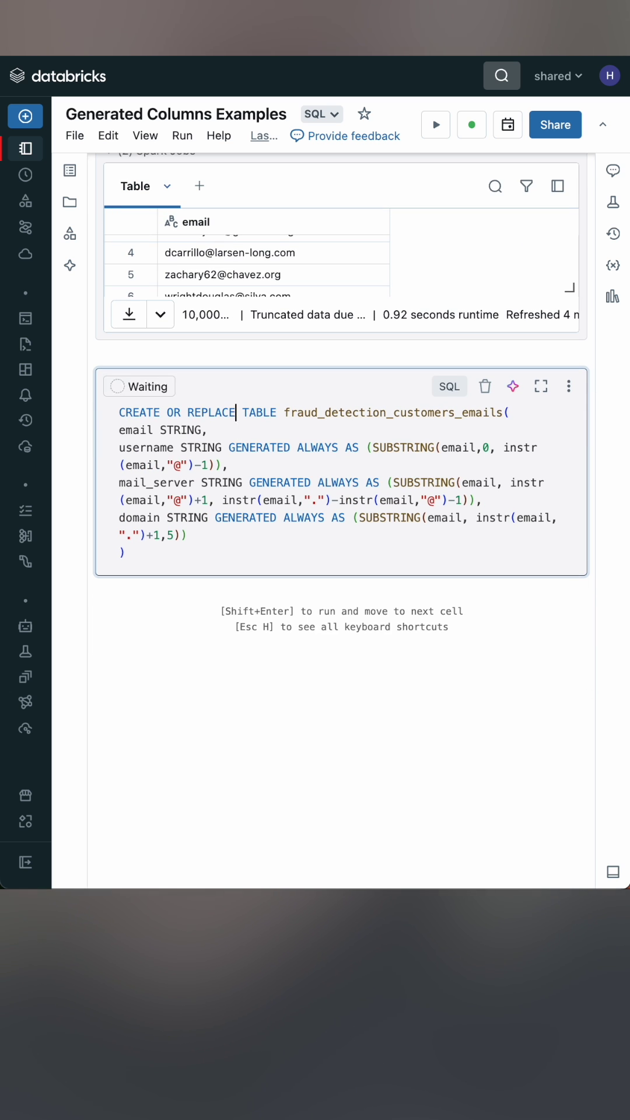
scroll(259, 407, down, 2)
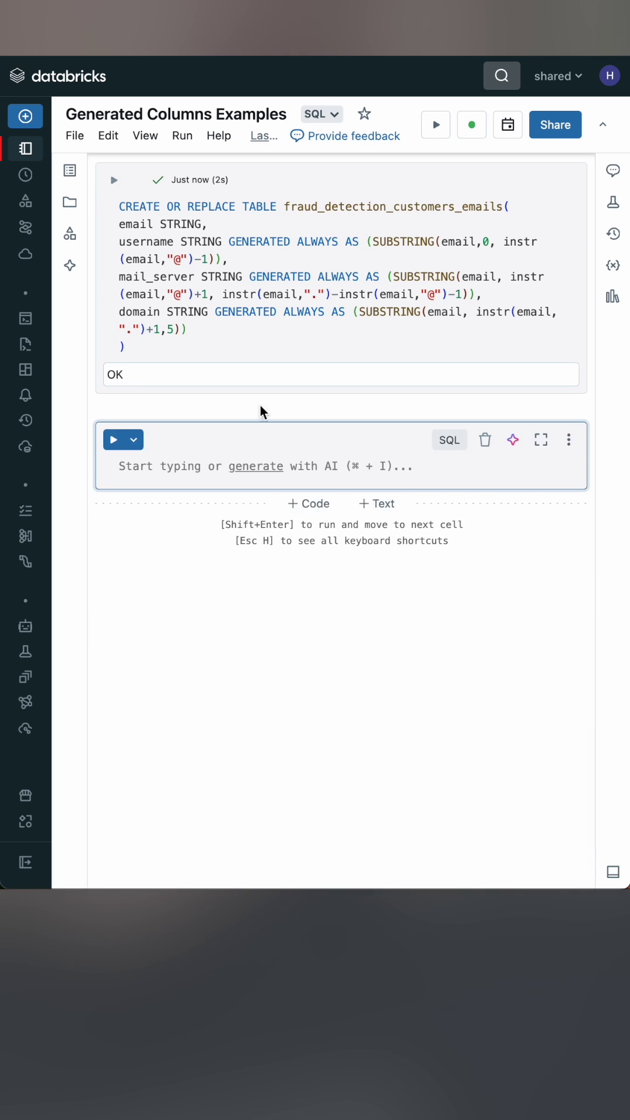
text(INSERT INTO fraud_detection_customers_emails(email))
Insert every email from fraud_detection_customers, then query all rows of fraud_detection_customers_emails.
key(Return)
text(SELECT email)
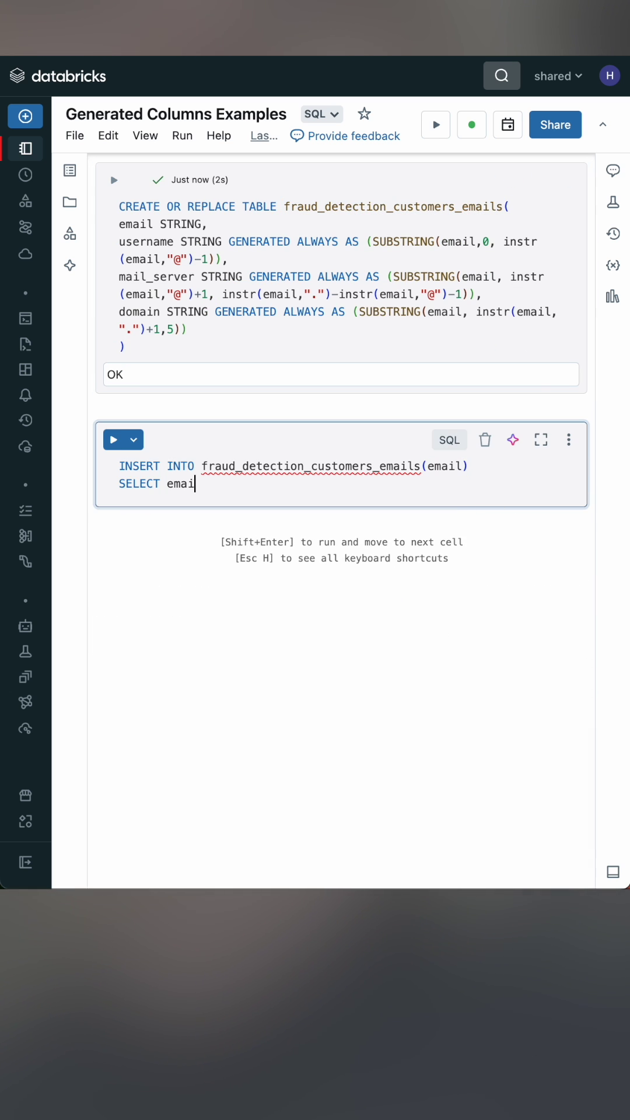
key(Return)
text(FROM fraud_detection_customers;)
key(shift+Return)
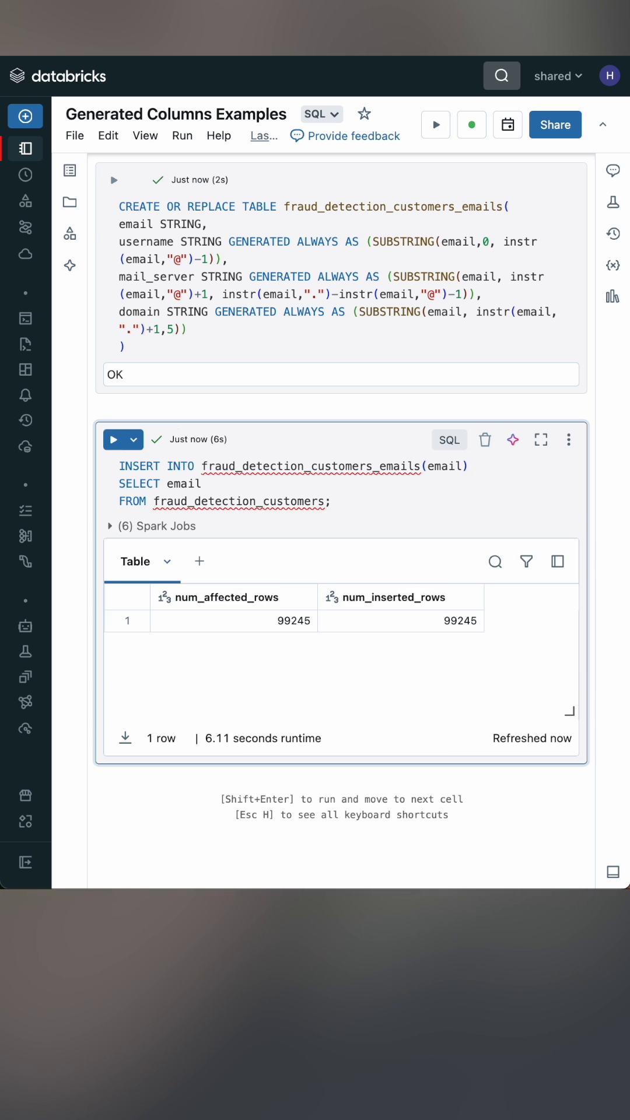
text(SELECT * FROM fraud_detection_customers_emails;)
key(shift+Return)
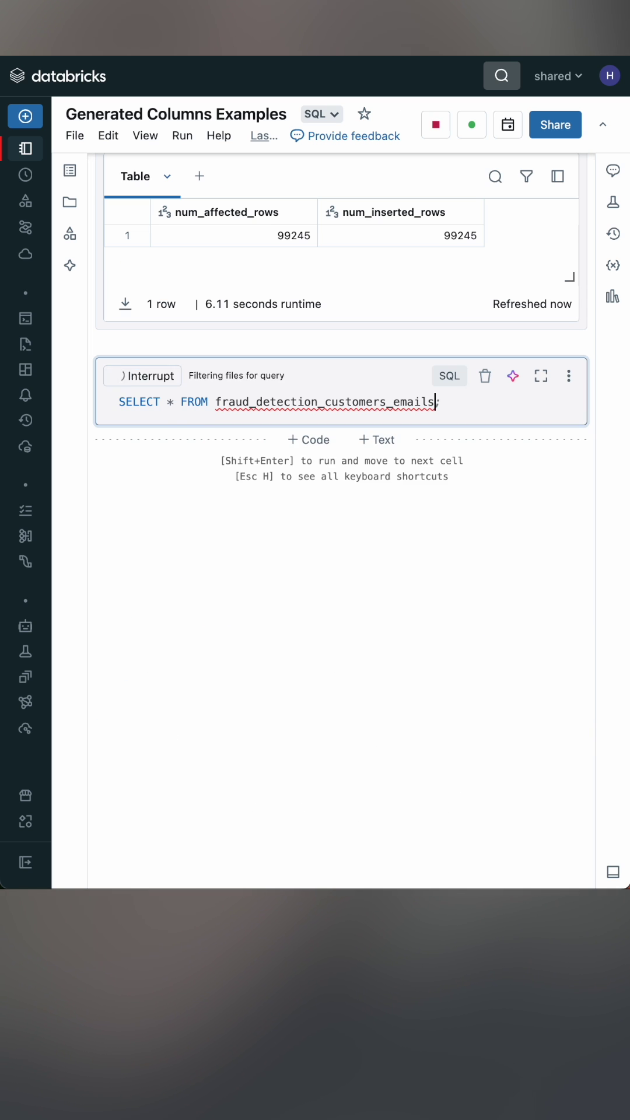
scroll(341, 644, right, 3)
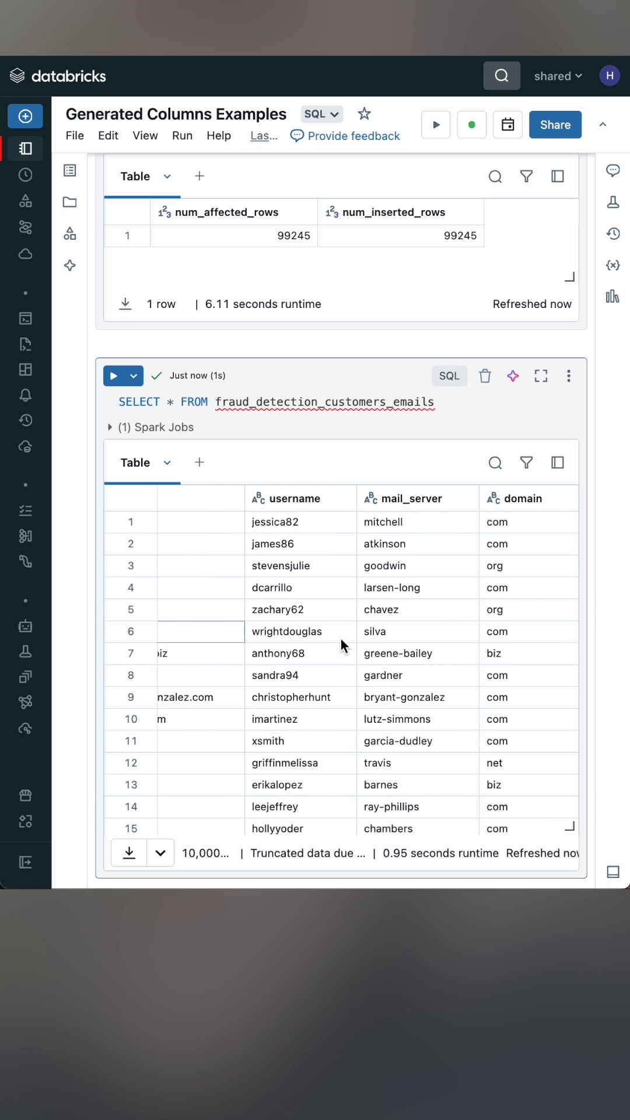
text(INSERT INTO fraud_detection_customers_emails)
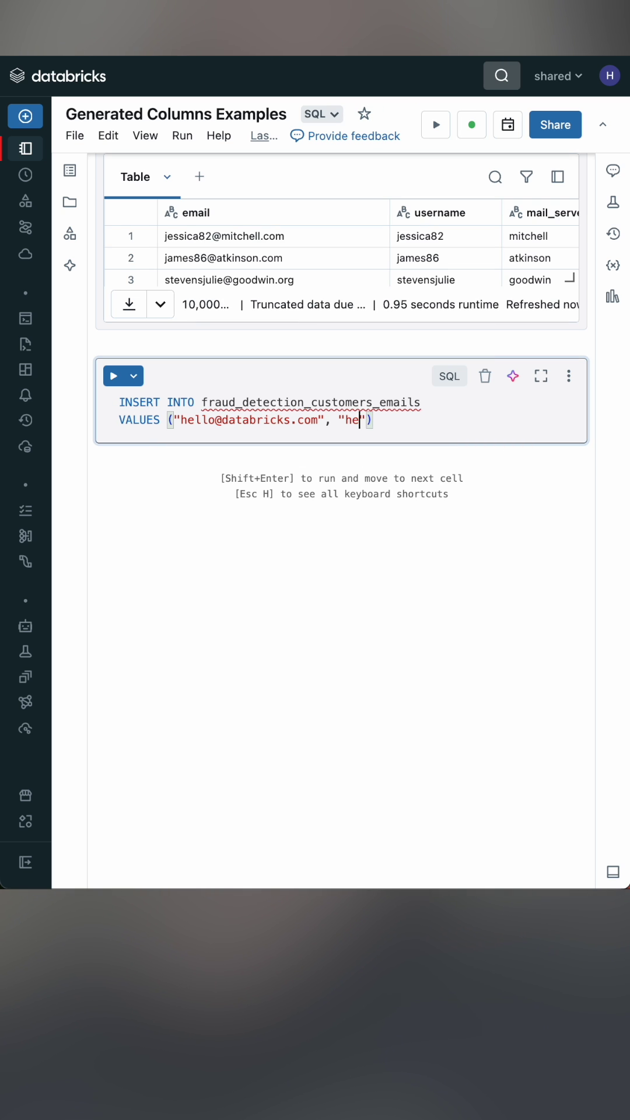
key(shift+Return)
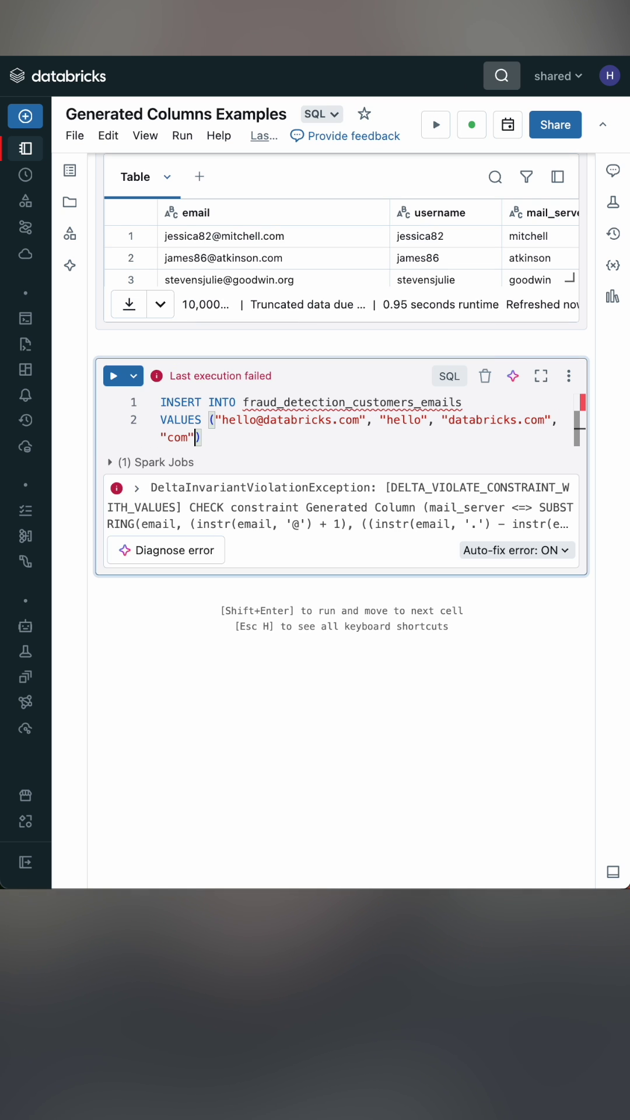